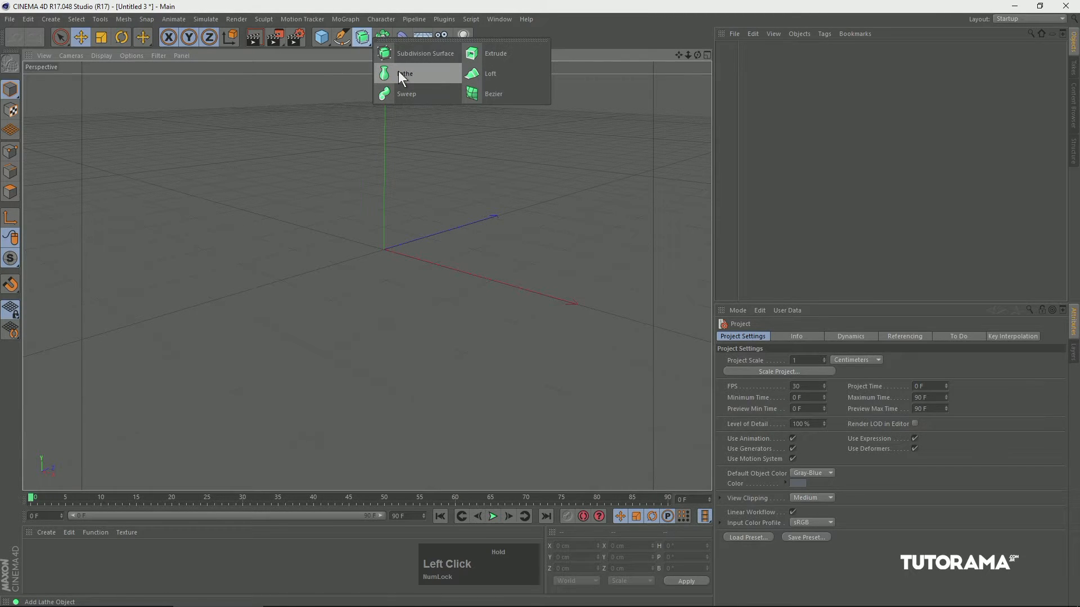
Add a Lathe generator, deselect it, and change to the front view
left_click(398, 72)
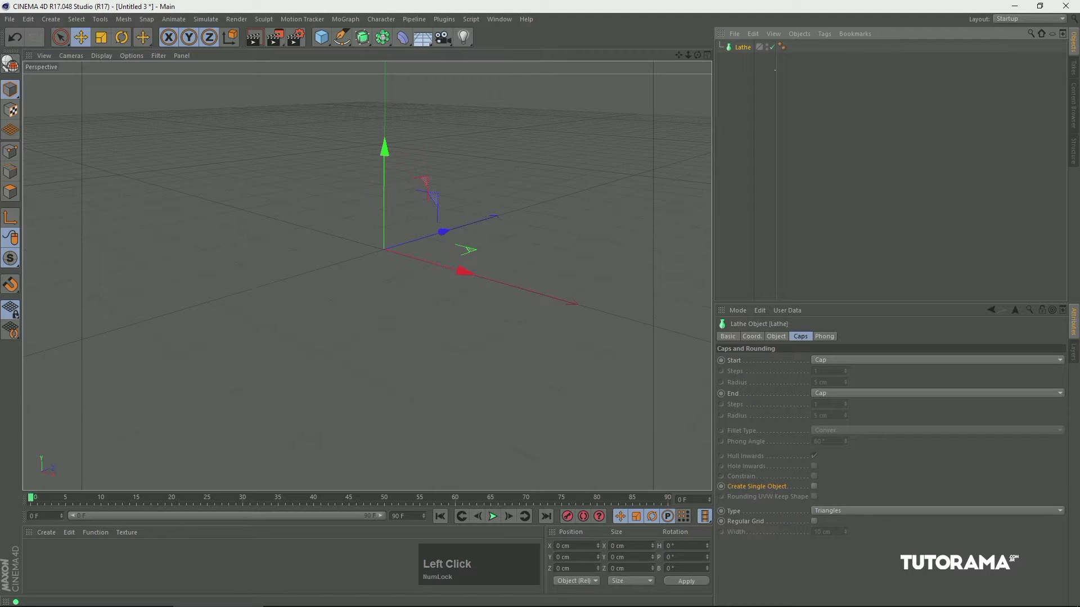
left_click(777, 71)
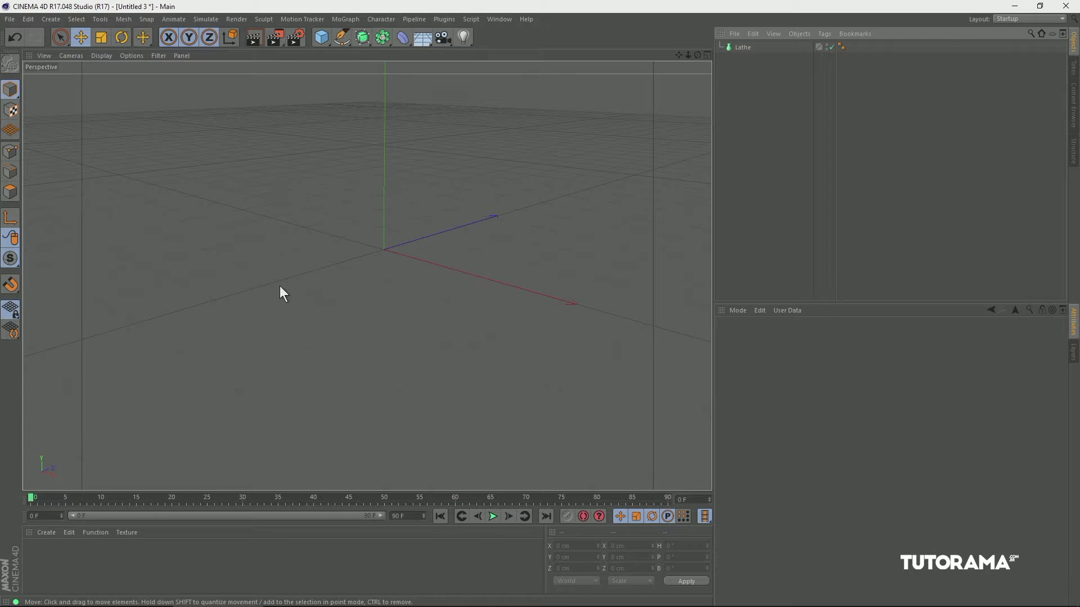
key("F4")
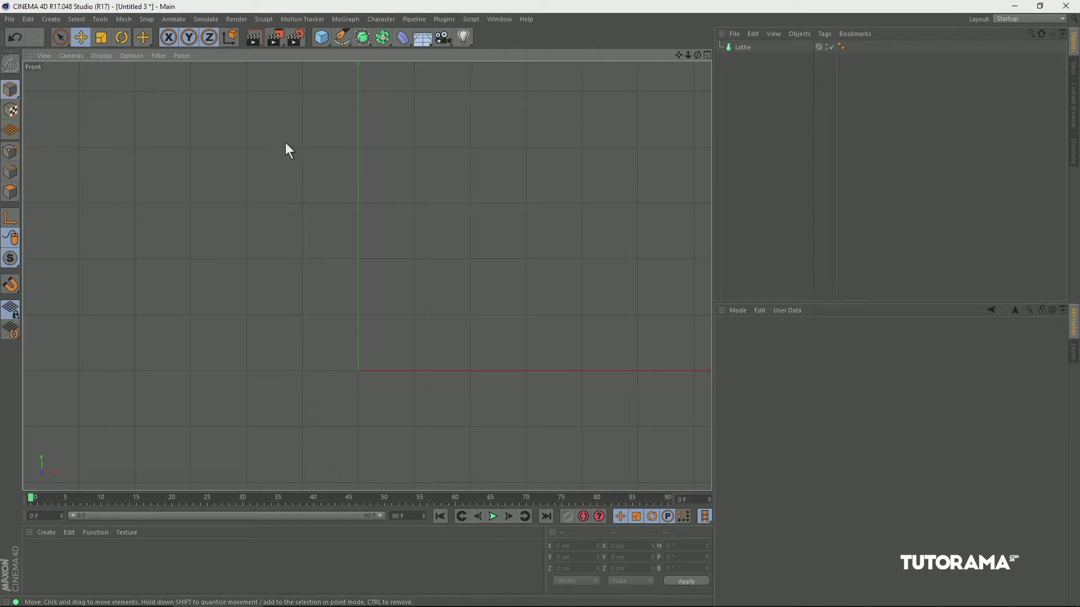
Draw an open four-point Bezier spline with the Pen tool as a vase half-profile, ending near the origin
left_click_drag(342, 37, 376, 49)
mouse_move(491, 118)
left_mouse_down()
mouse_move(413, 148)
mouse_move(421, 164)
left_mouse_up()
left_click_drag(409, 225, 410, 257)
left_click_drag(509, 307, 507, 341)
left_click_drag(358, 371, 327, 372)
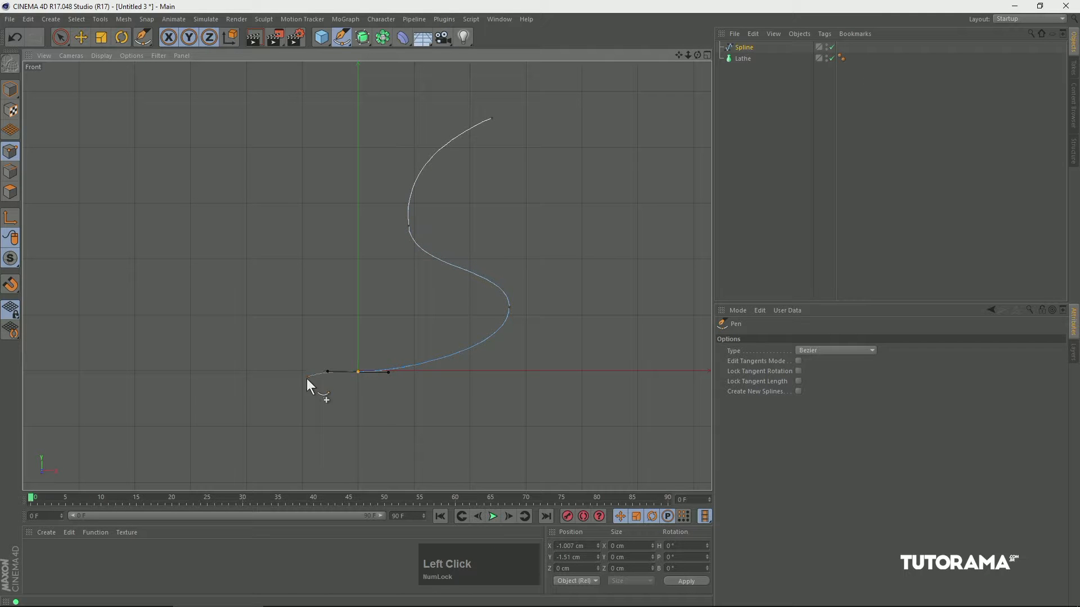
key("Escape")
Make the spline a child of the Lathe and show the revolved vase in the perspective view
left_click(743, 47)
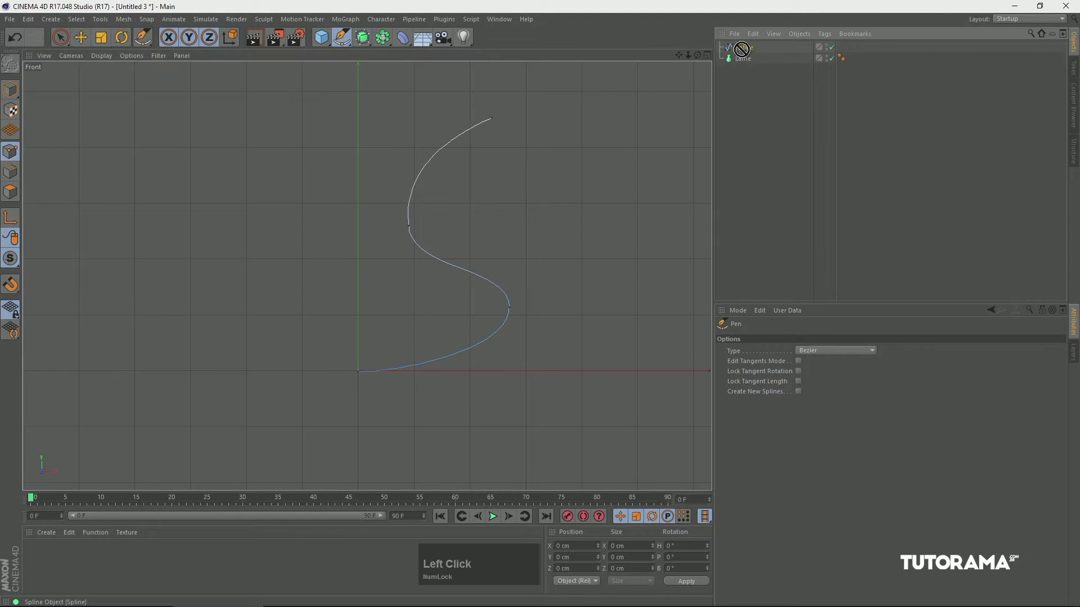
left_click_drag(743, 47, 750, 61)
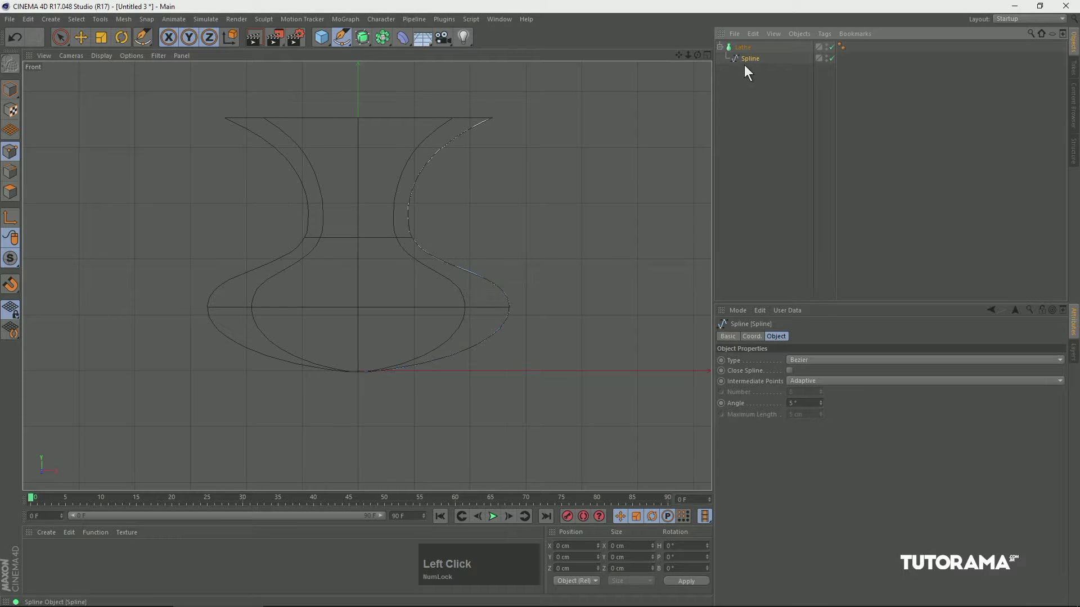
key("F1")
left_click_drag(550, 121, 484, 241, "alt")
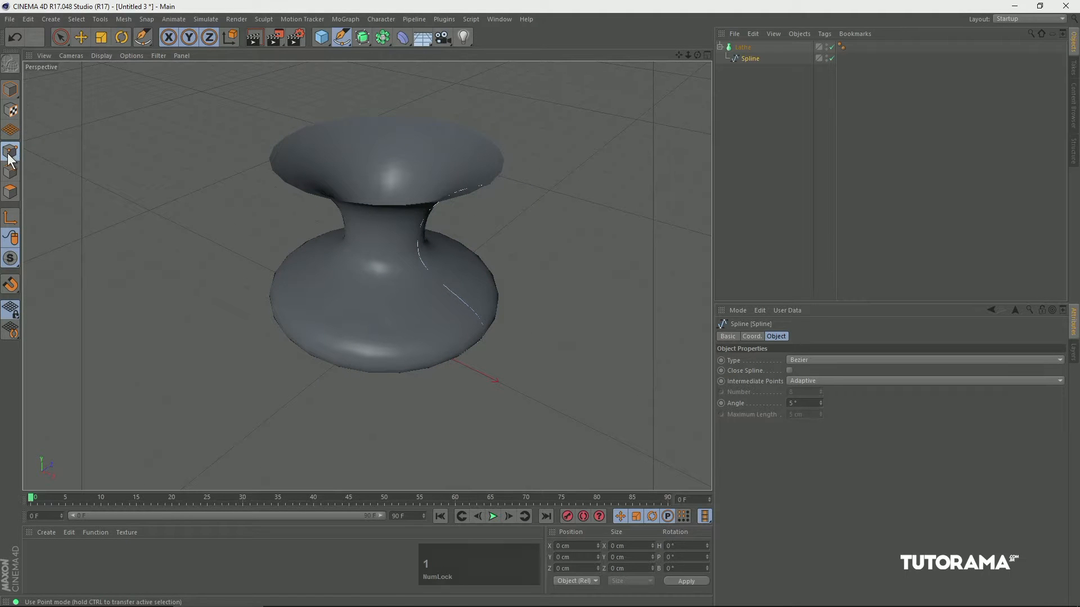
In point mode, select the spline point at the vase's neck and move it to about X 63.5 cm, Y 342.1 cm
left_click(10, 158)
left_click(81, 38)
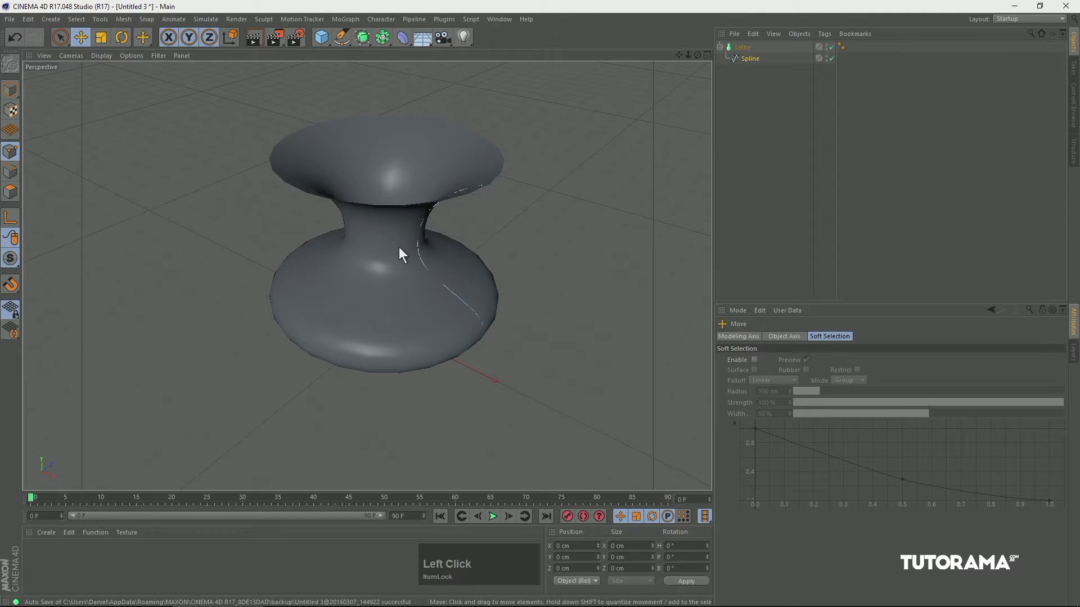
left_click_drag(431, 217, 400, 192, "alt")
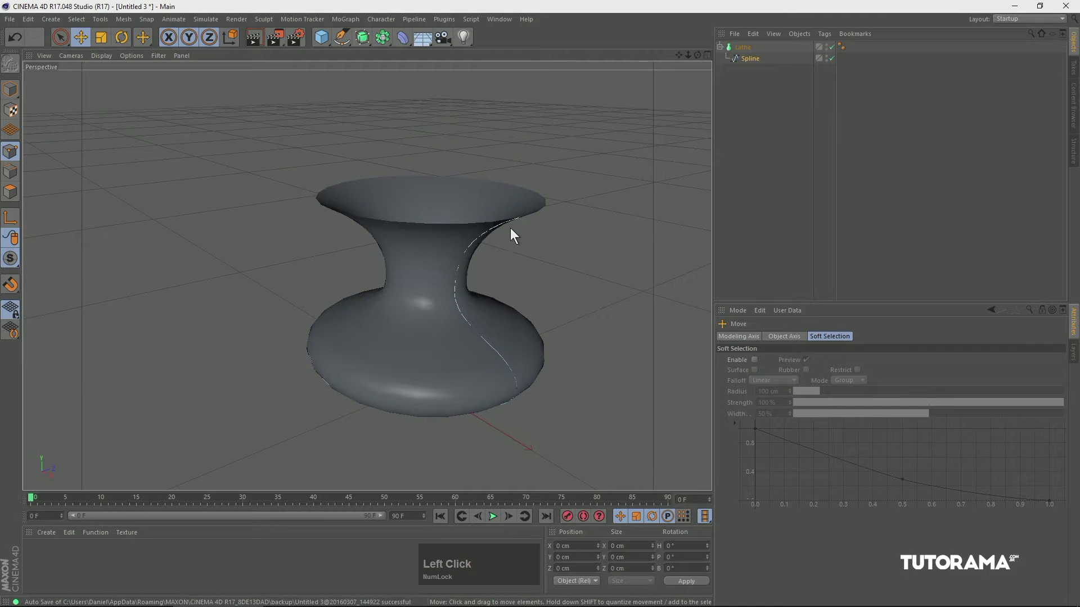
left_click_drag(477, 239, 466, 303)
left_click(451, 317)
left_click_drag(470, 360, 516, 310, "alt")
left_click_drag(414, 219, 362, 265)
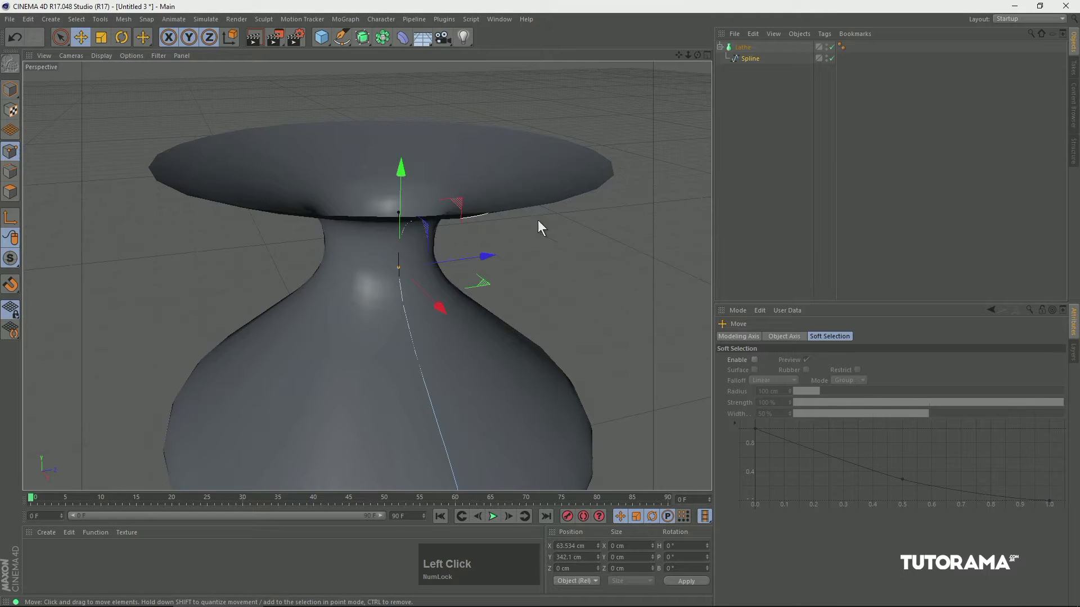
Undo the last point edit and display the model with Gouraud Shading (Lines)
left_click_drag(579, 225, 622, 238)
key("ctrl+z")
left_click(102, 56)
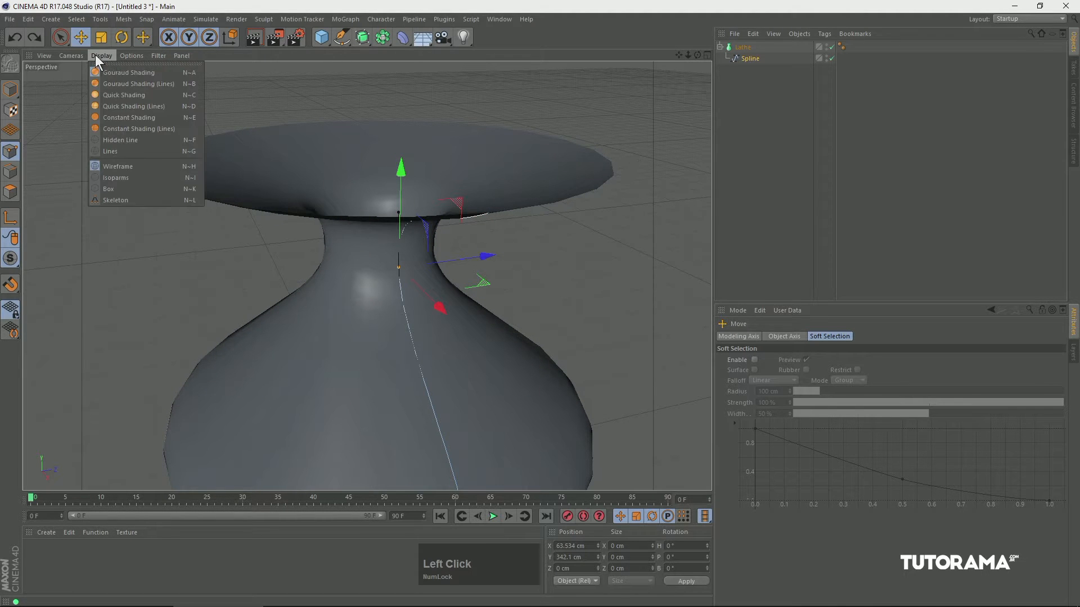
left_click(140, 84)
Try to move the neck point out of the profile plane to about 91 cm in Z
left_click_drag(461, 258, 541, 247)
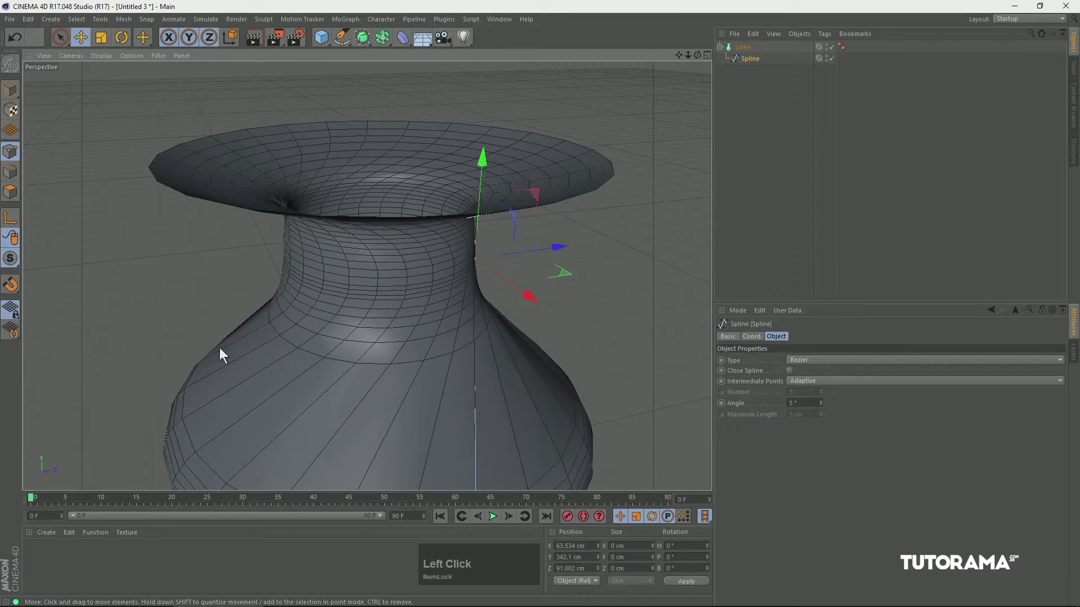
left_click_drag(382, 372, 230, 322, "alt")
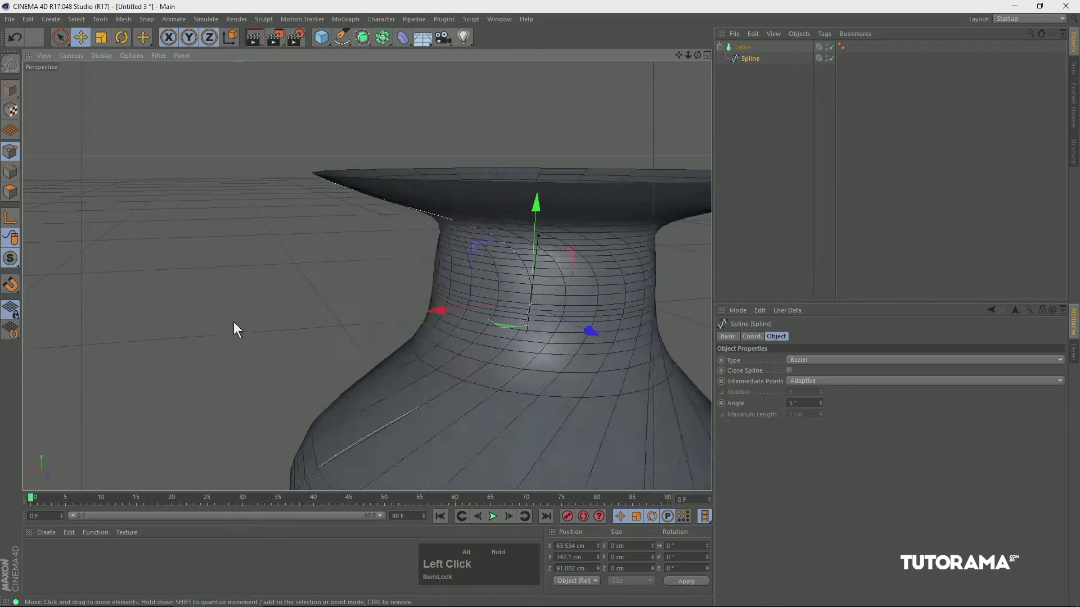
key("ctrl+z")
Reposition the neck point at about X 87.1 cm and Y 348.8 cm
left_click_drag(357, 289, 455, 293, "alt")
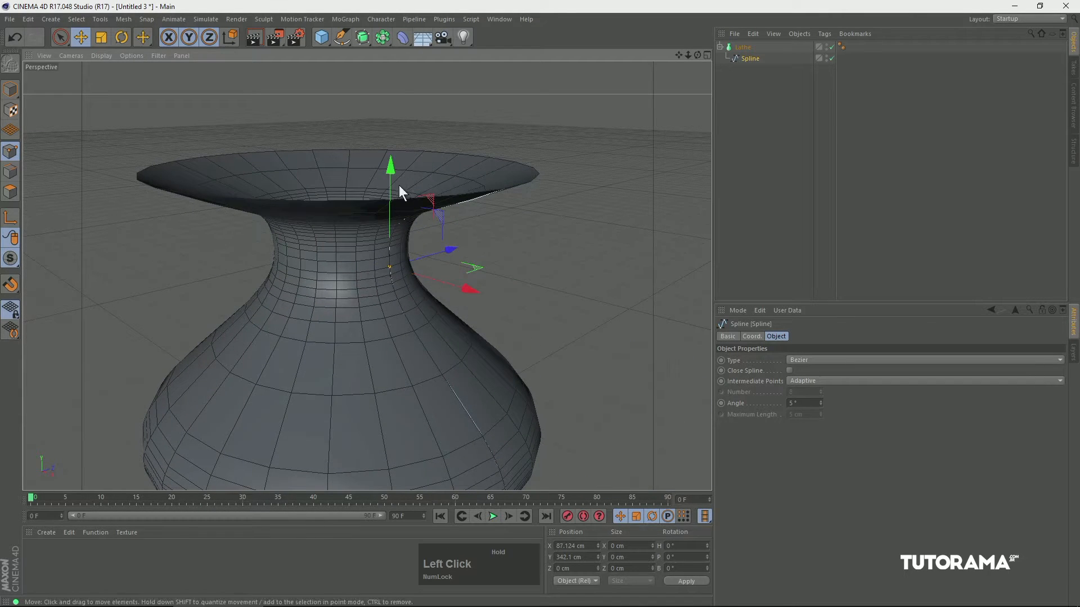
mouse_move(393, 174)
left_mouse_down()
mouse_move(393, 184)
mouse_move(396, 171)
left_mouse_up()
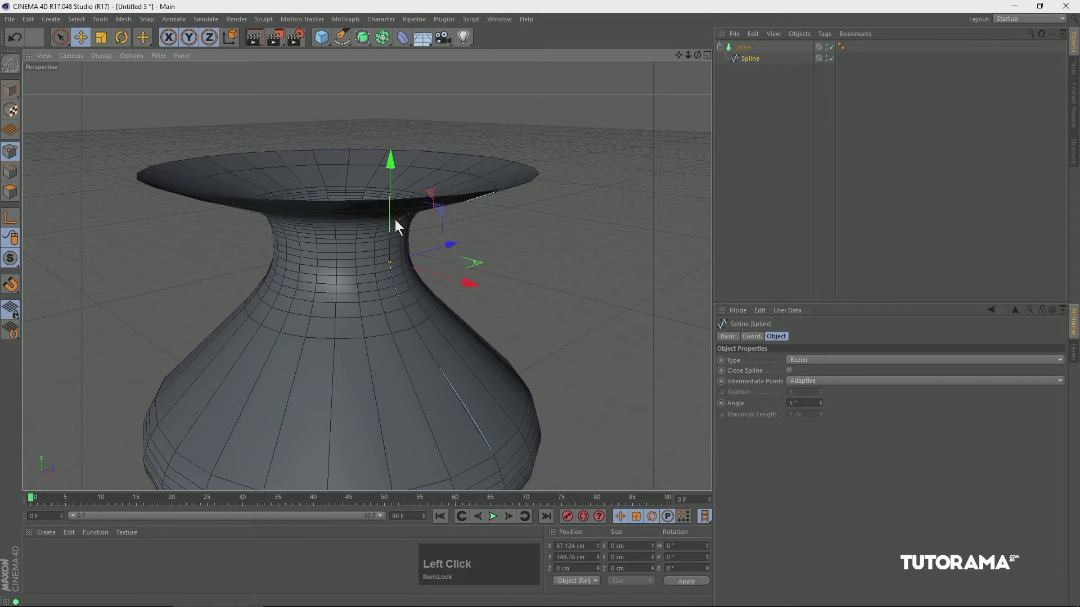
left_click_drag(480, 251, 442, 272, "alt")
scroll(454, 269, "down", 3)
Reduce the Lathe's Angle to 294° and its Subdivision to 1
left_click(738, 48)
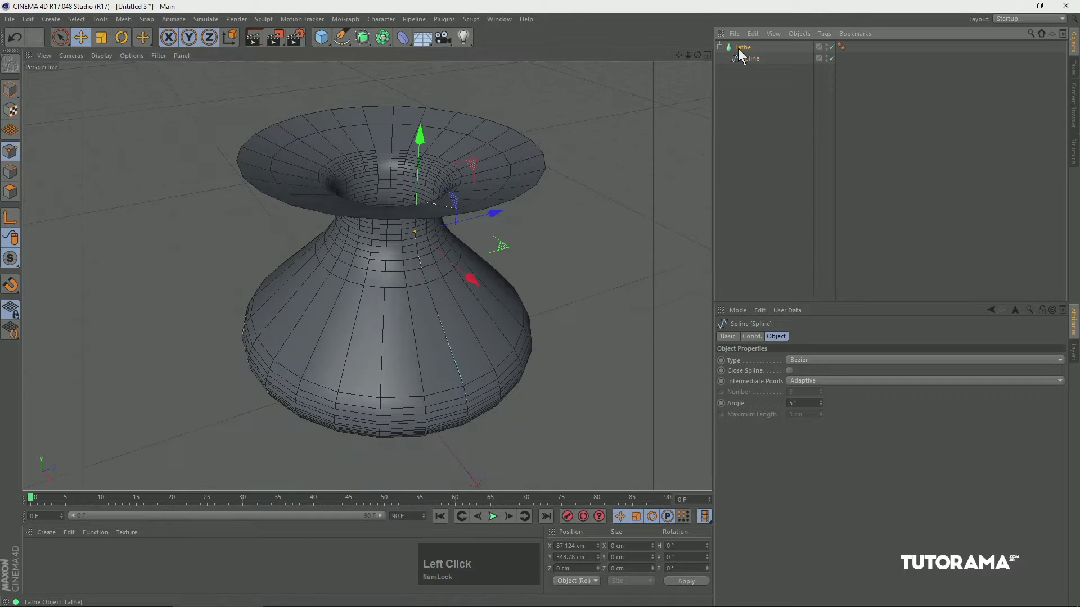
left_click(776, 336)
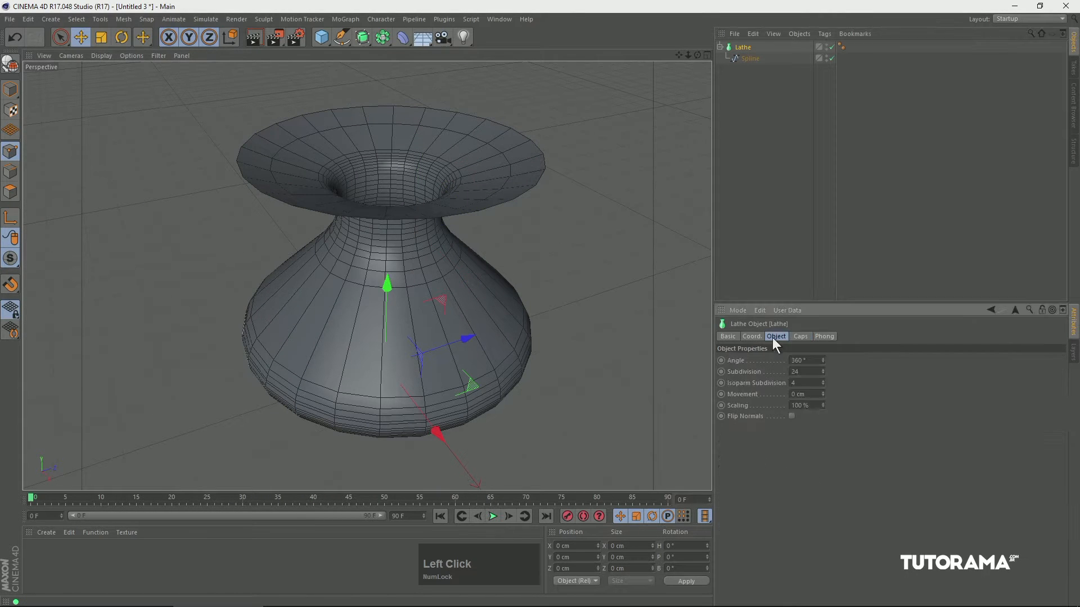
left_click_drag(823, 361, 686, 291)
left_click_drag(821, 359, 811, 411)
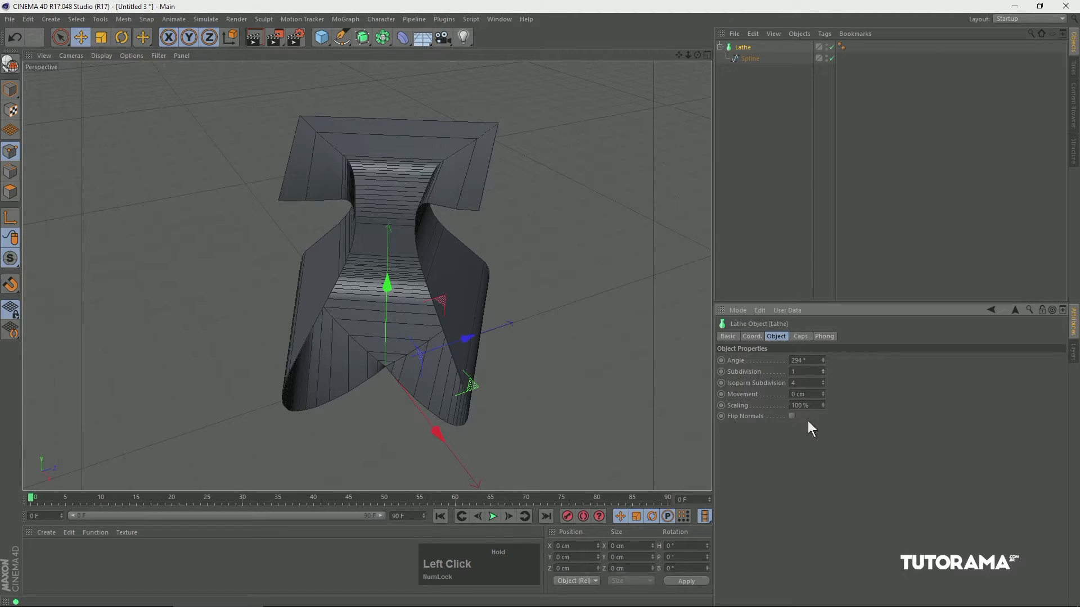
Set the Lathe's Angle to 360°
left_click_drag(806, 361, 755, 379)
type("360")
key("Return")
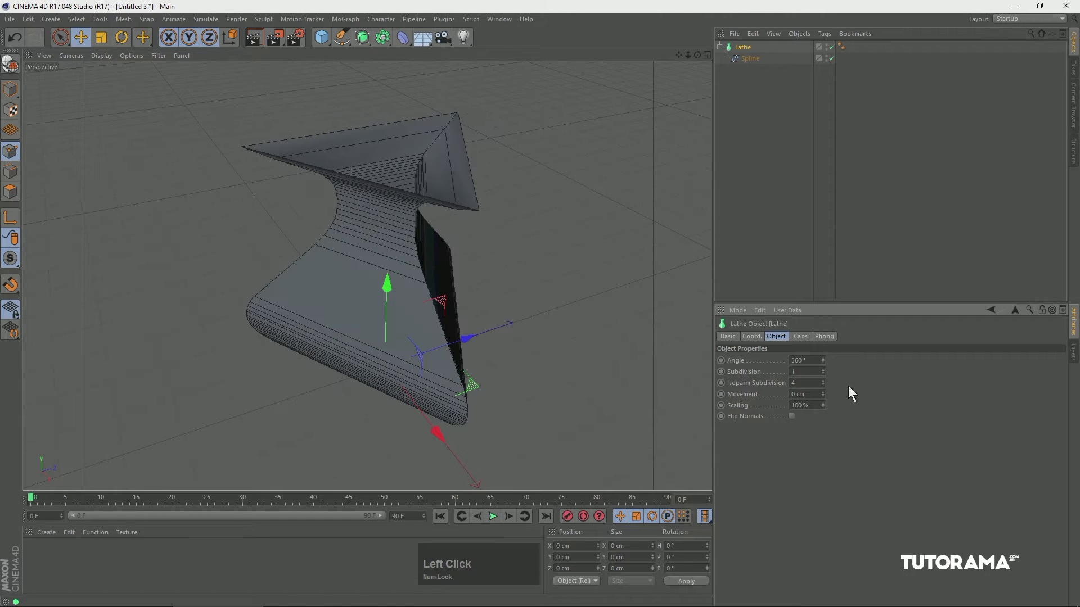
Raise the Lathe's Subdivision to about 284
left_click_drag(527, 278, 450, 269, "alt")
left_click(822, 369)
left_click_drag(822, 370, 852, 207)
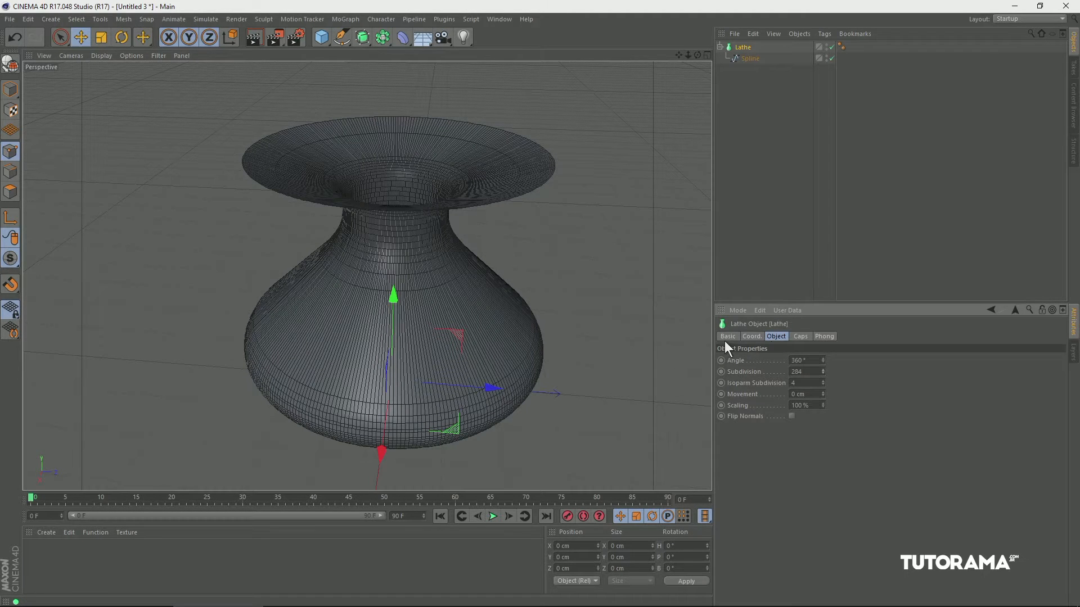
Lower the angle of the spline's Adaptive intermediate points to 2°
left_click(750, 60)
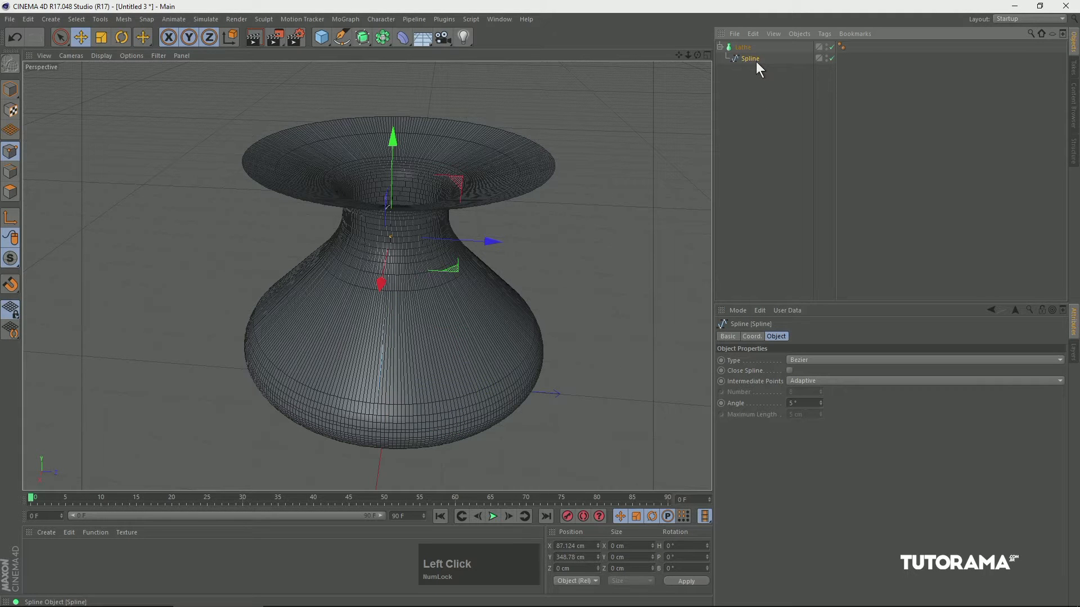
left_click(752, 384)
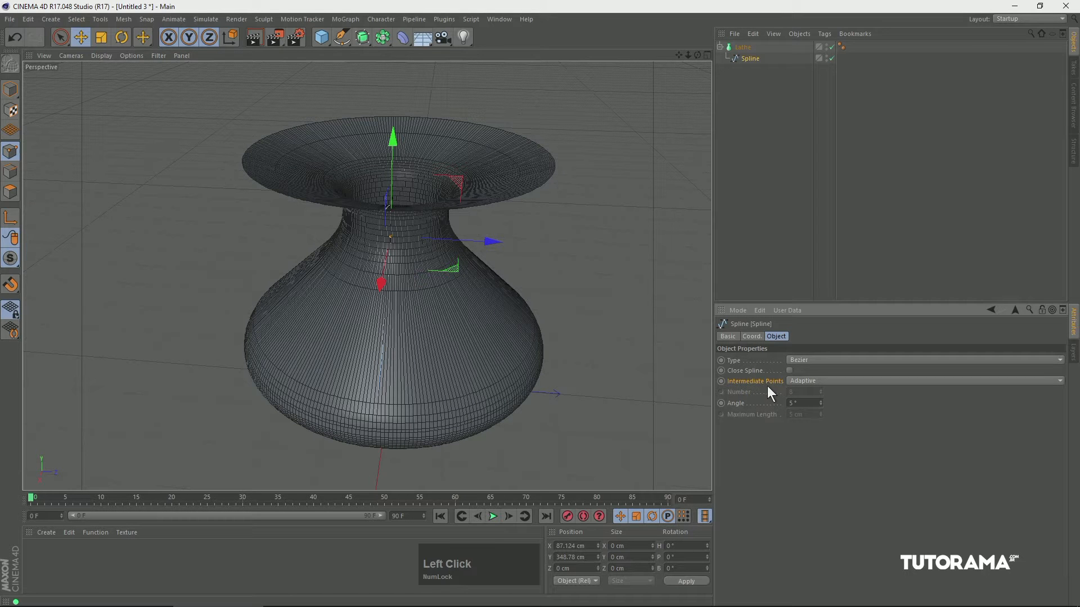
left_click_drag(373, 296, 374, 245, "alt")
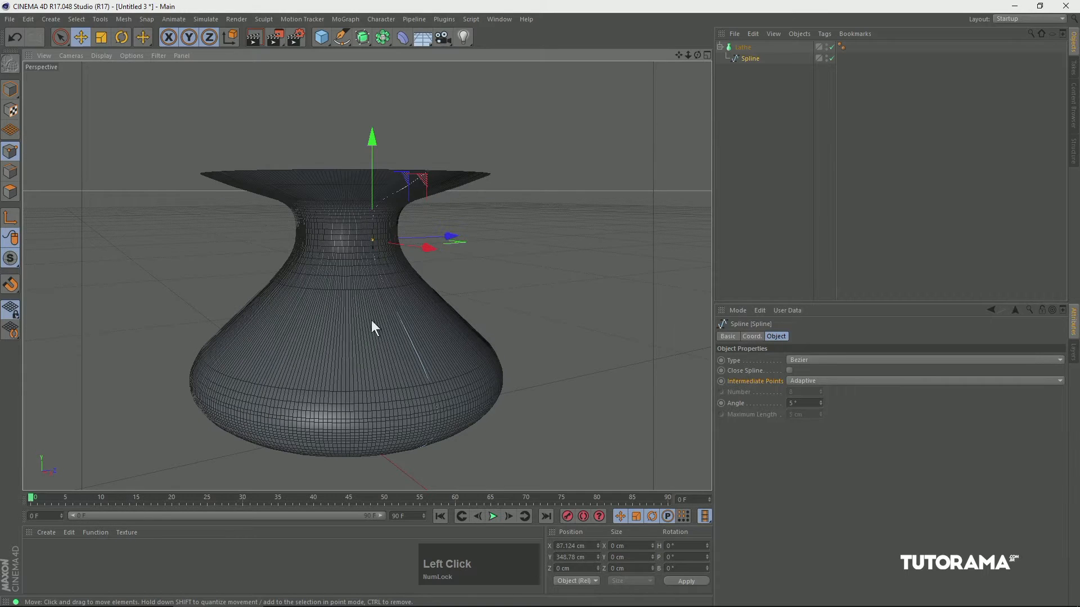
left_click_drag(821, 404, 817, 430)
Try the Natural and Uniform intermediate point modes on the spline, adjusting the point number, and return to Adaptive
left_click(811, 380)
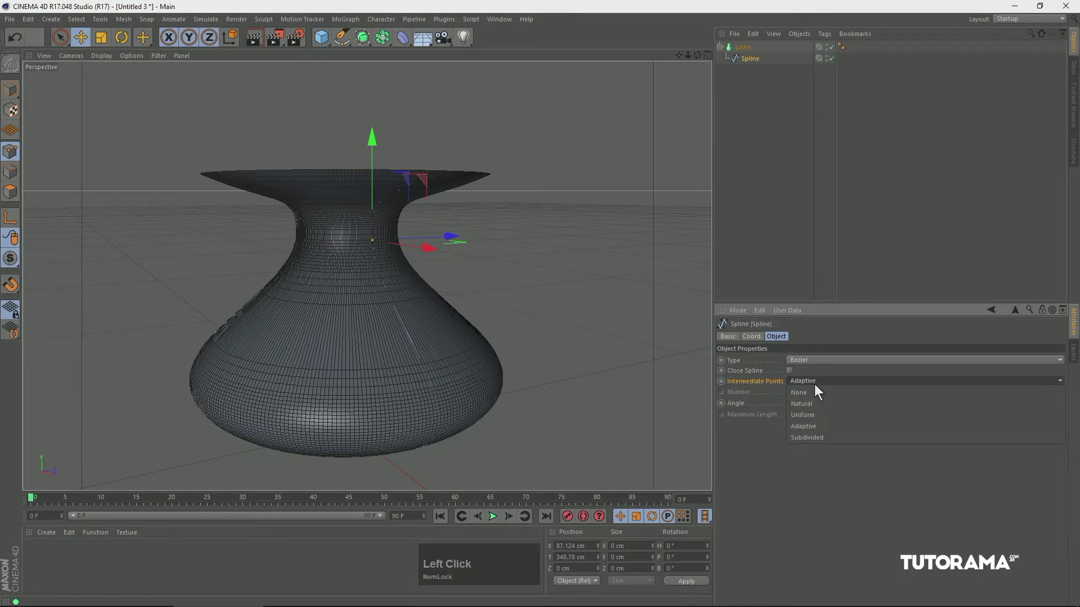
left_click(814, 403)
left_click_drag(821, 393, 824, 389)
left_click(817, 380)
left_click(819, 415)
left_click(826, 383)
left_click(810, 426)
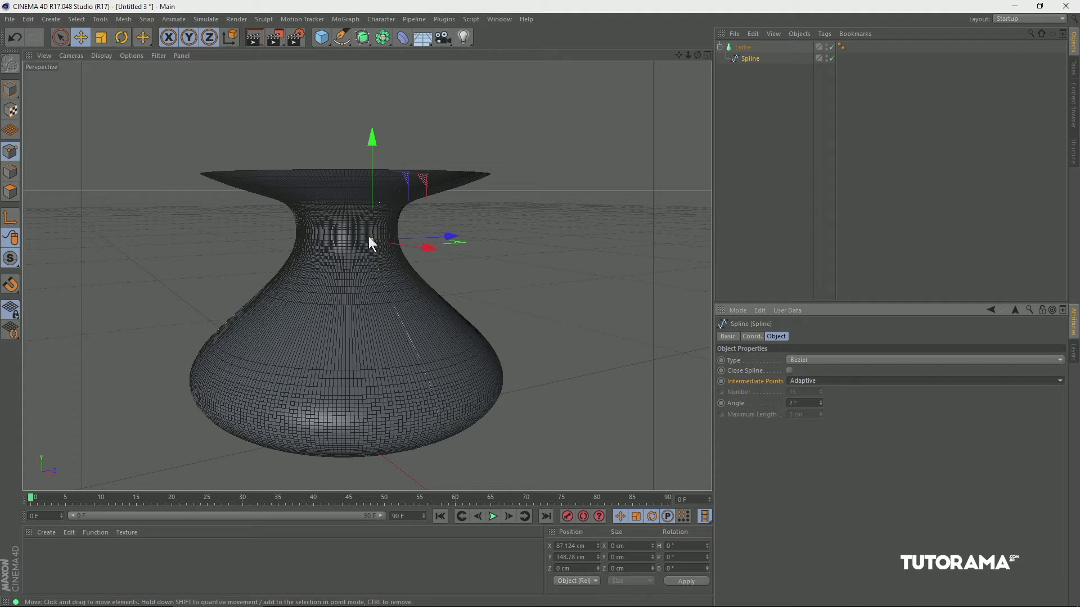
Try Subdivided intermediate points with an angle of 23° and maximum length of 40 cm, and set the spline to Natural
left_click(816, 381)
left_click(812, 438)
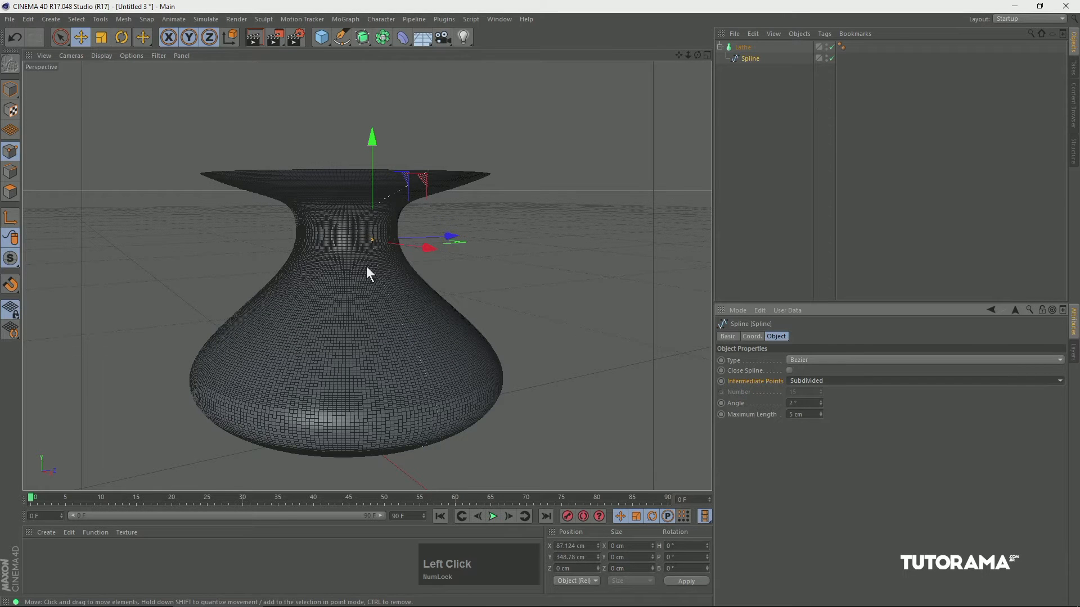
mouse_move(820, 405)
left_mouse_down()
mouse_move(824, 371)
mouse_move(819, 399)
left_mouse_up()
left_click(821, 412)
left_click(818, 382)
left_click(808, 406)
Set the Lathe's Subdivision to 30
left_click(743, 47)
left_click_drag(822, 372, 762, 562)
left_click_drag(823, 375, 826, 355)
Try a spiral form with the Lathe's Movement at about 404 cm and Scaling at 96%, and reset the Movement to 0
mouse_move(415, 258)
left_mouse_down("alt")
mouse_move(403, 315)
mouse_move(400, 271)
left_mouse_up("alt")
left_click_drag(822, 395, 842, 171)
left_click_drag(417, 191, 472, 295, "alt")
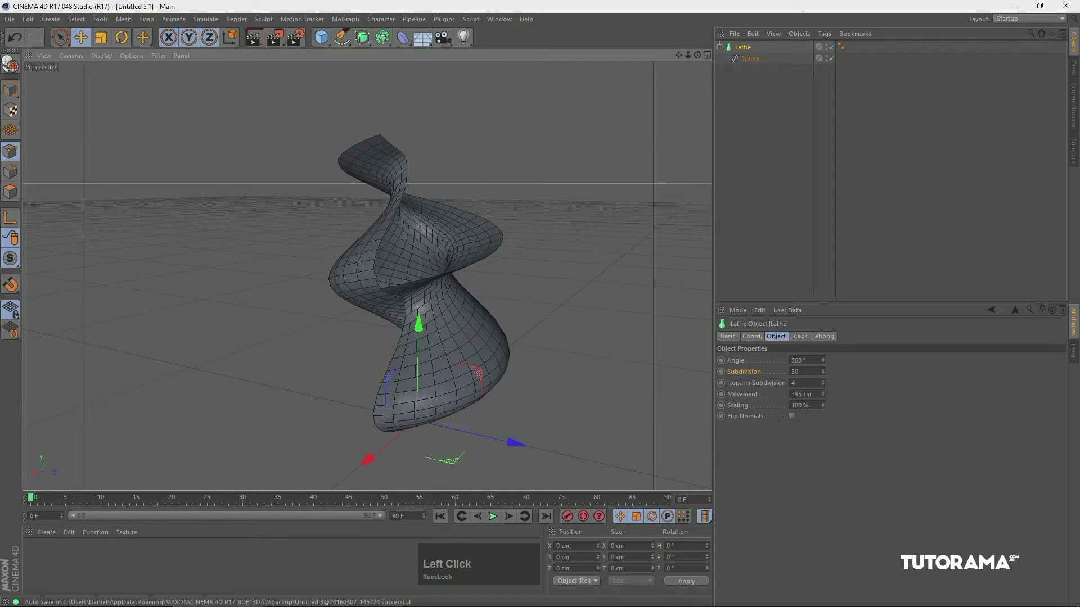
mouse_move(822, 403)
left_mouse_down()
mouse_move(835, 303)
mouse_move(786, 467)
mouse_move(825, 403)
mouse_move(808, 413)
mouse_move(822, 347)
mouse_move(824, 393)
left_mouse_up()
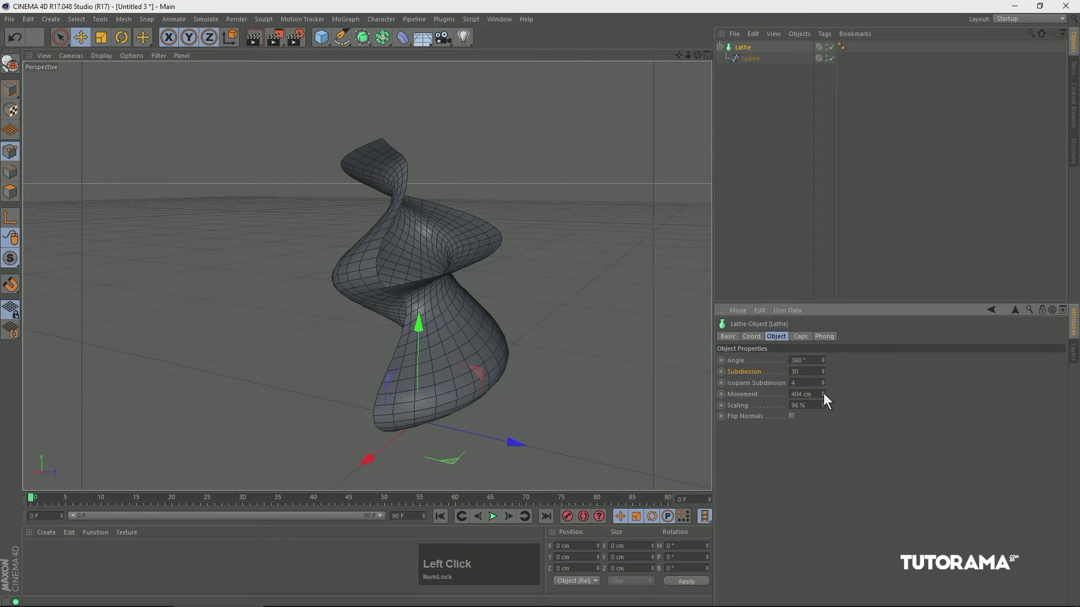
key("0")
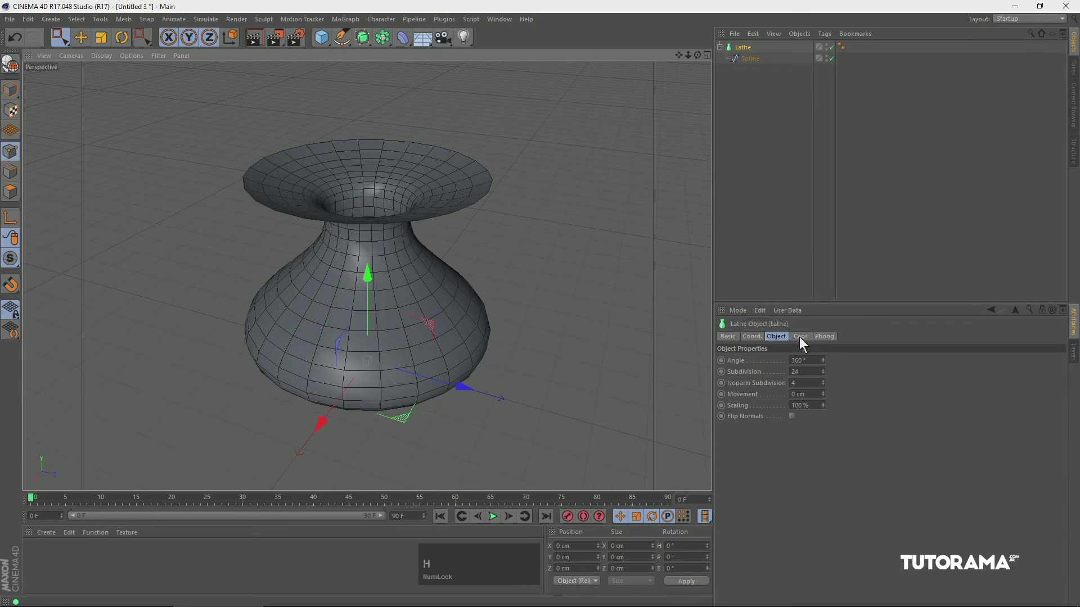
Examine the Lathe's Start and End cap options, keeping the start as Cap
left_click(799, 337)
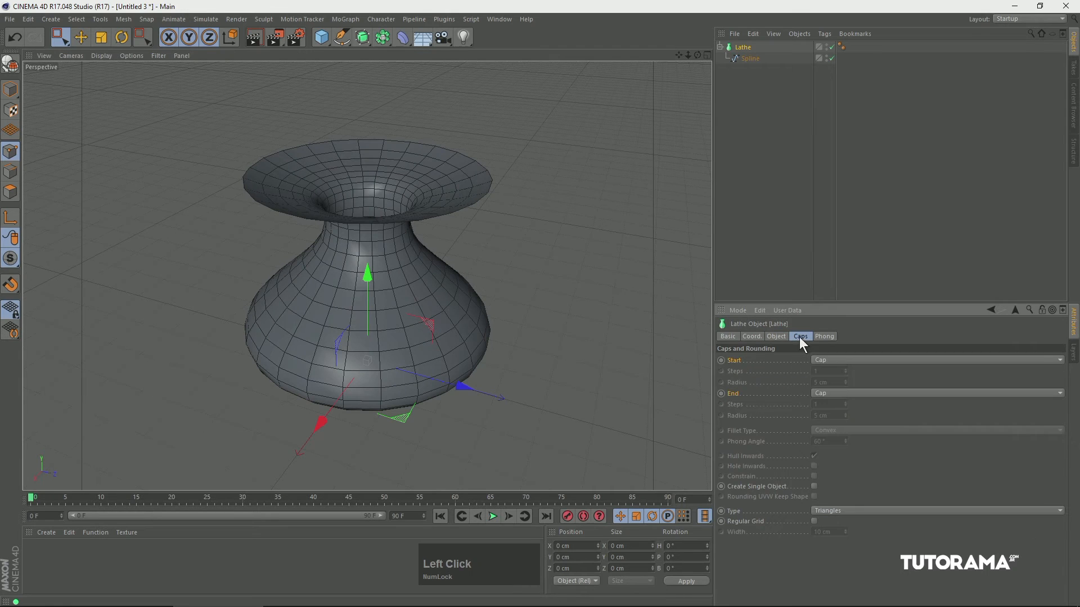
left_click(817, 360)
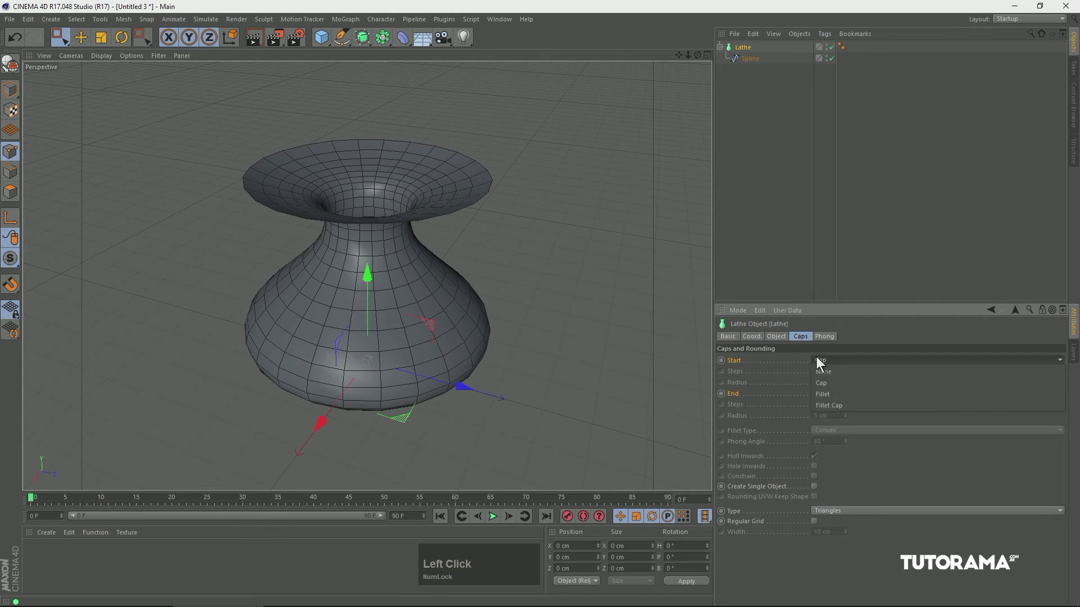
left_click(814, 383)
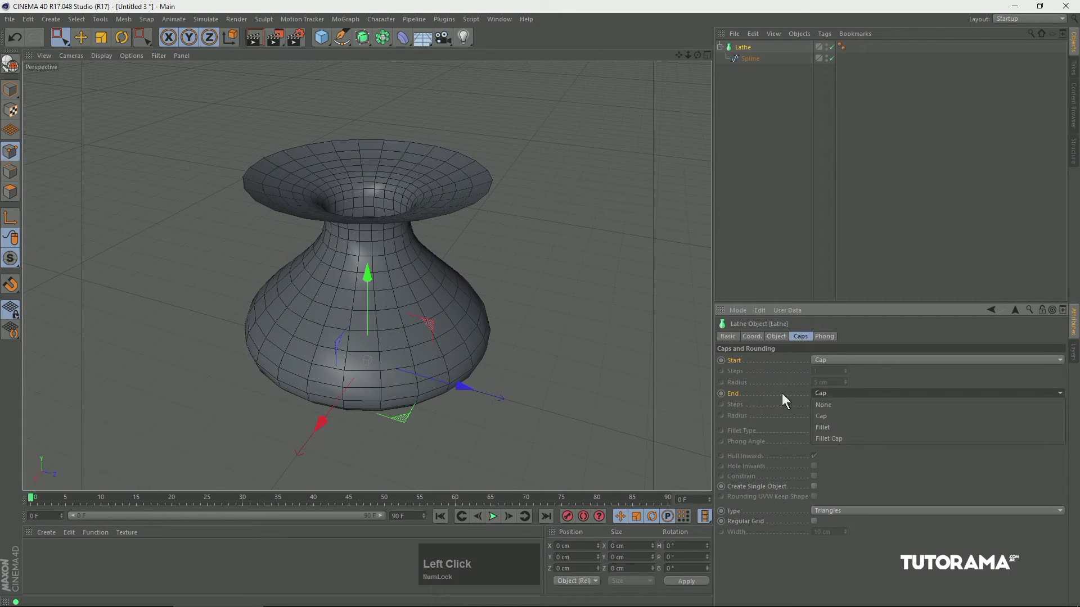
Select the spline's bottom end point at the centre of the vase's underside with Live Selection in point mode
left_click(750, 59)
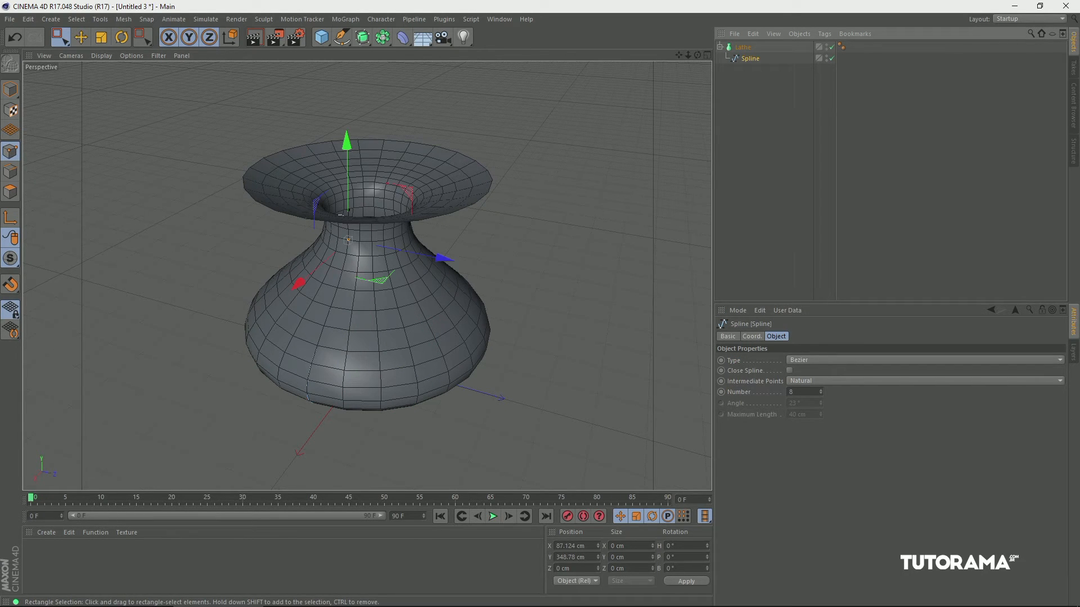
left_click_drag(360, 394, 347, 169, "alt")
left_click_drag(373, 337, 438, 287)
left_click_drag(437, 332, 379, 232)
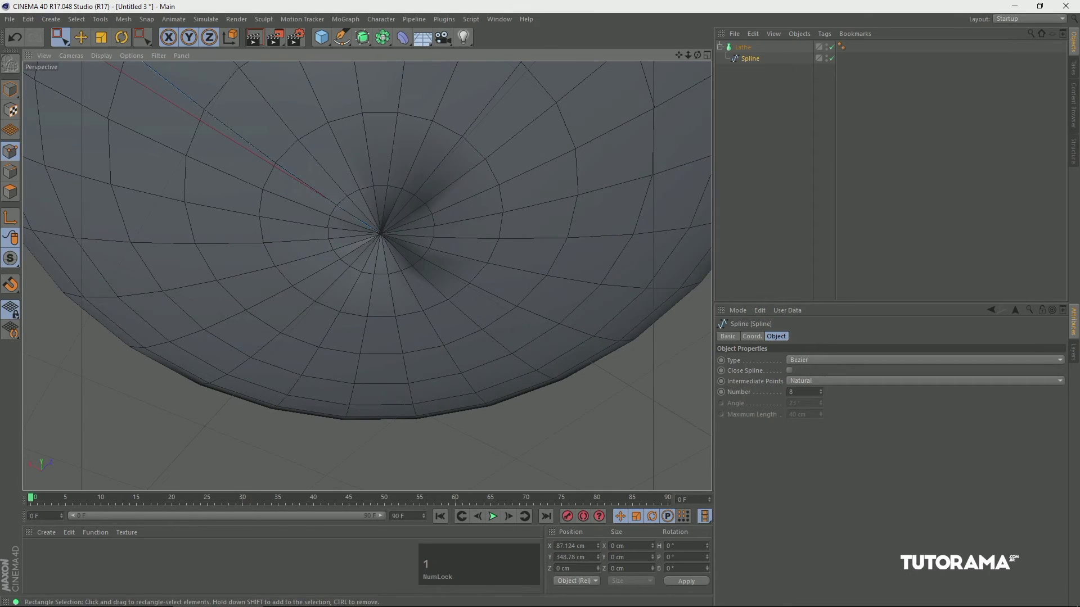
left_click_drag(64, 42, 90, 49)
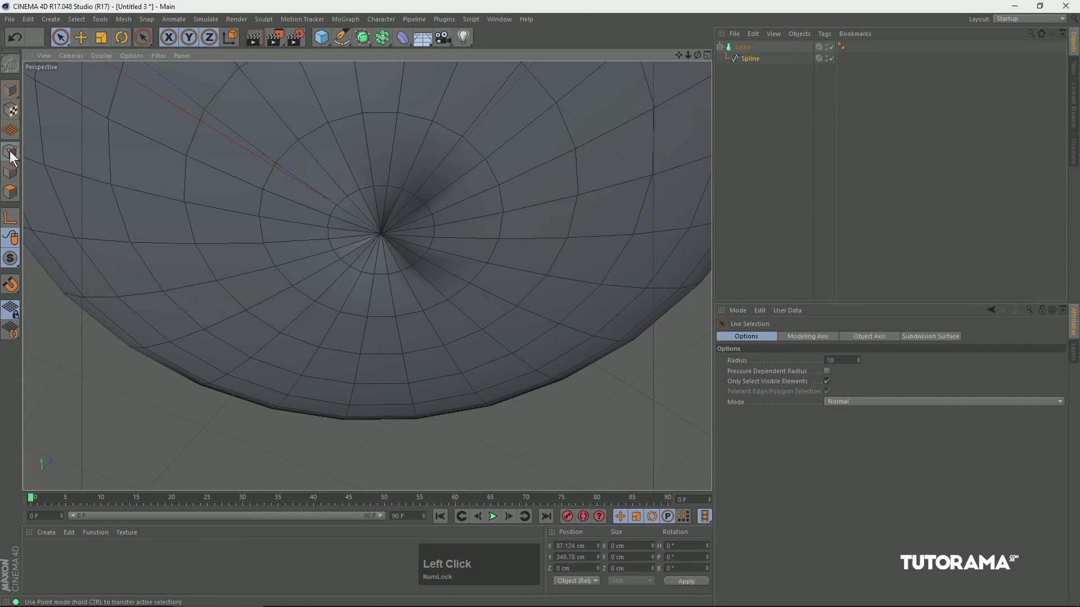
left_click(750, 58)
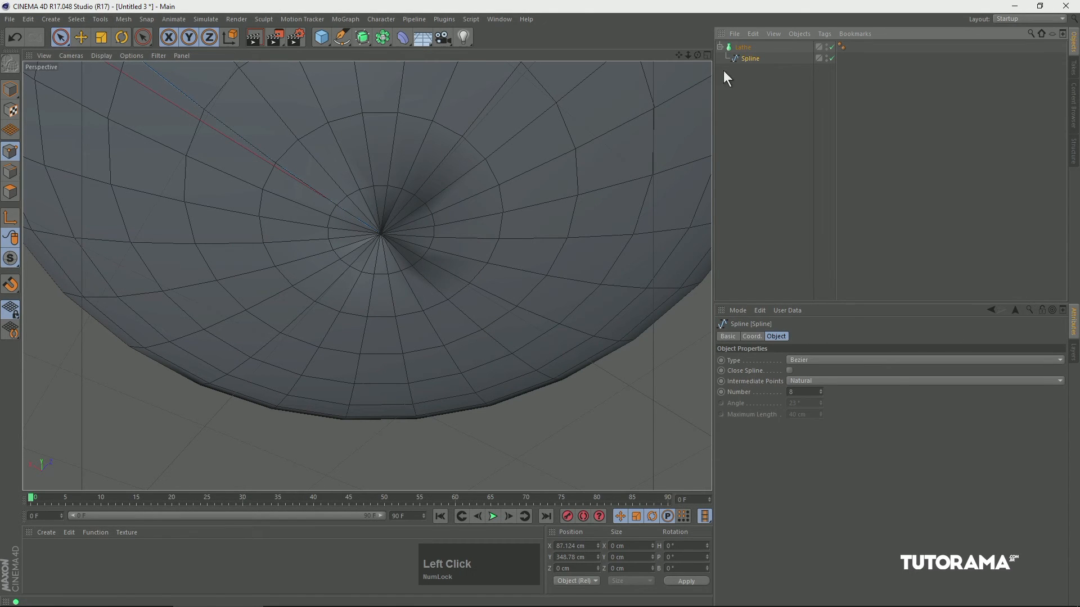
left_click(379, 235)
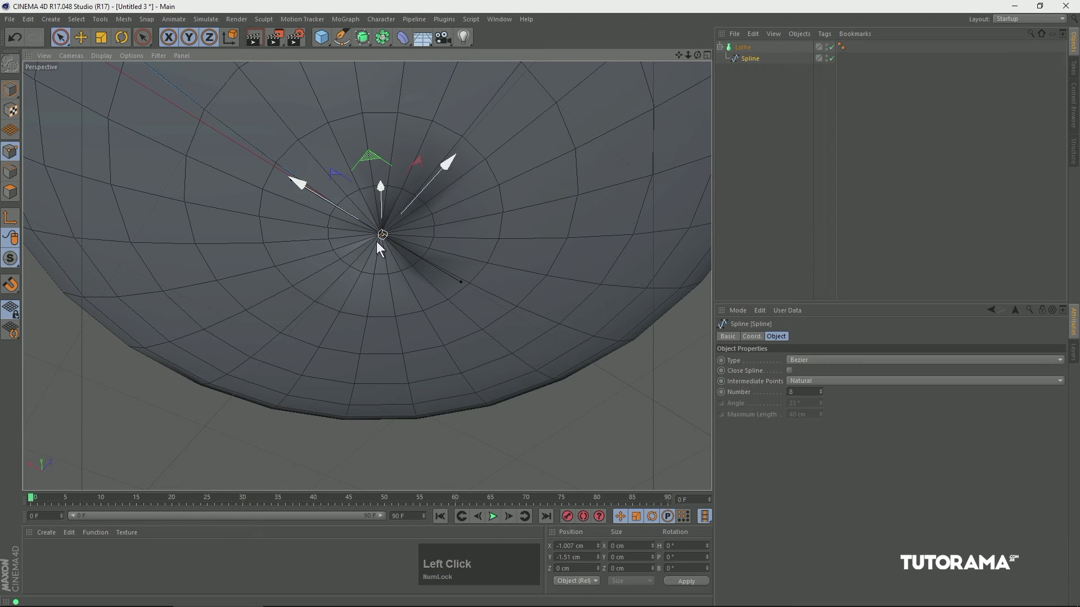
Move the bottom end point along X to about 9.7 cm, opening a hole in the vase's base
left_click_drag(305, 187, 349, 201)
key("2")
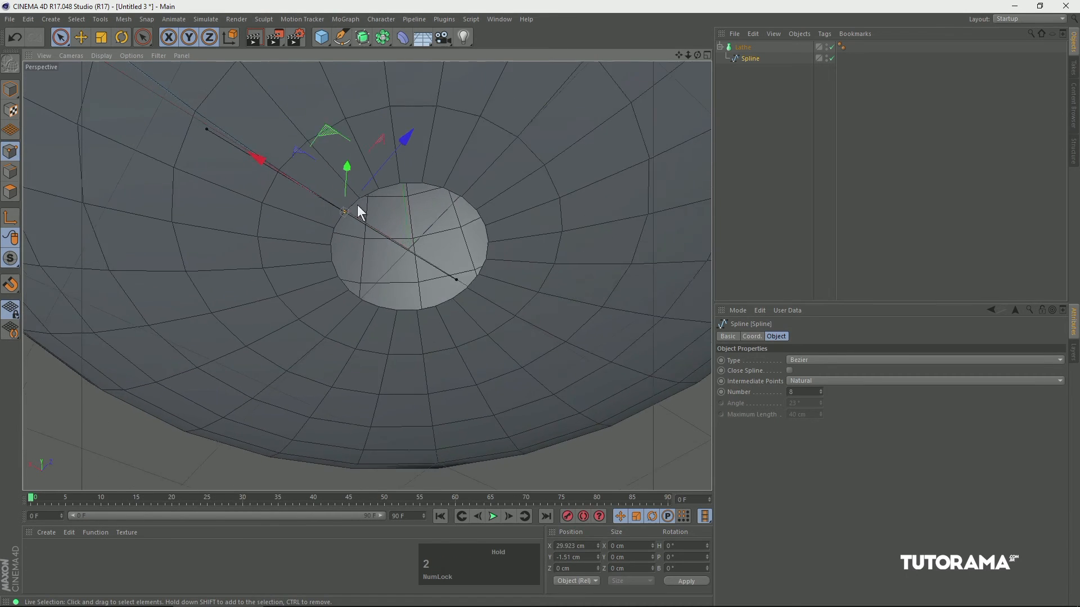
left_click_drag(265, 166, 320, 198)
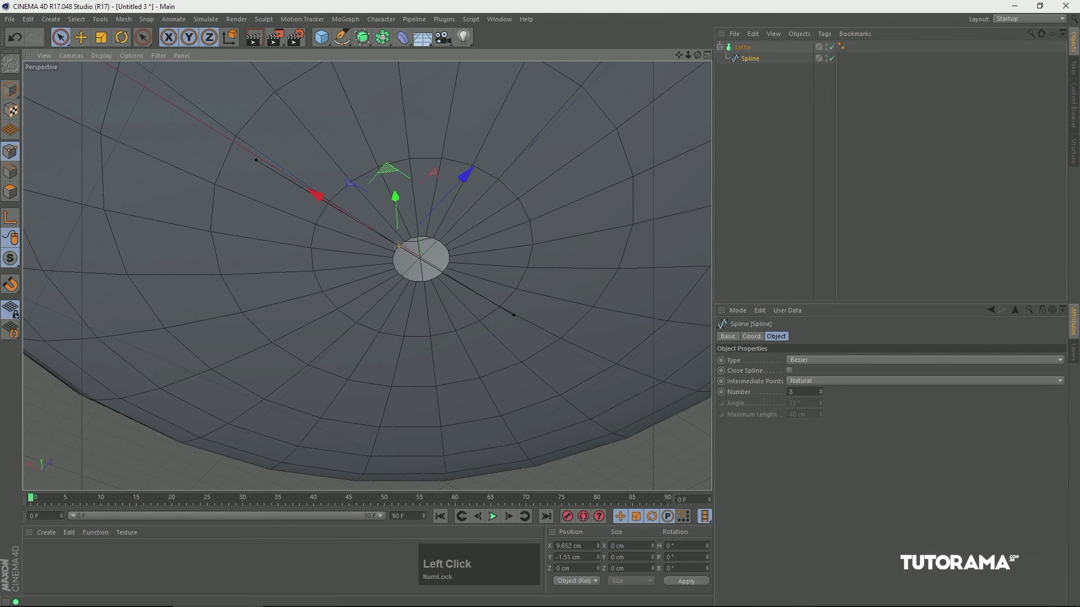
Set the bottom end point's X position to 0 cm to close the vase's base
left_click(549, 546)
type("0")
left_click(681, 581)
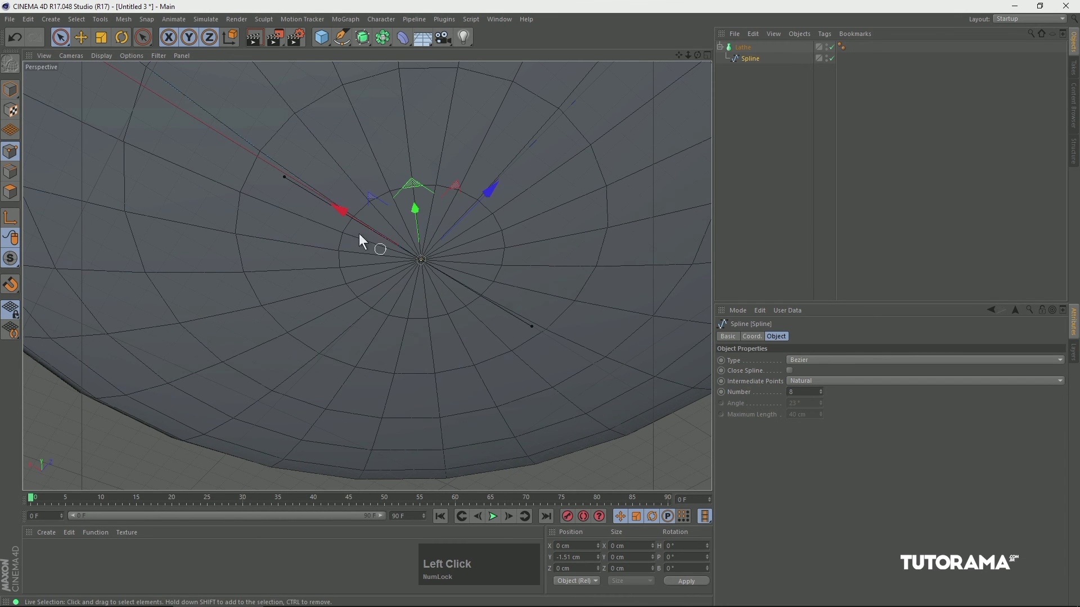